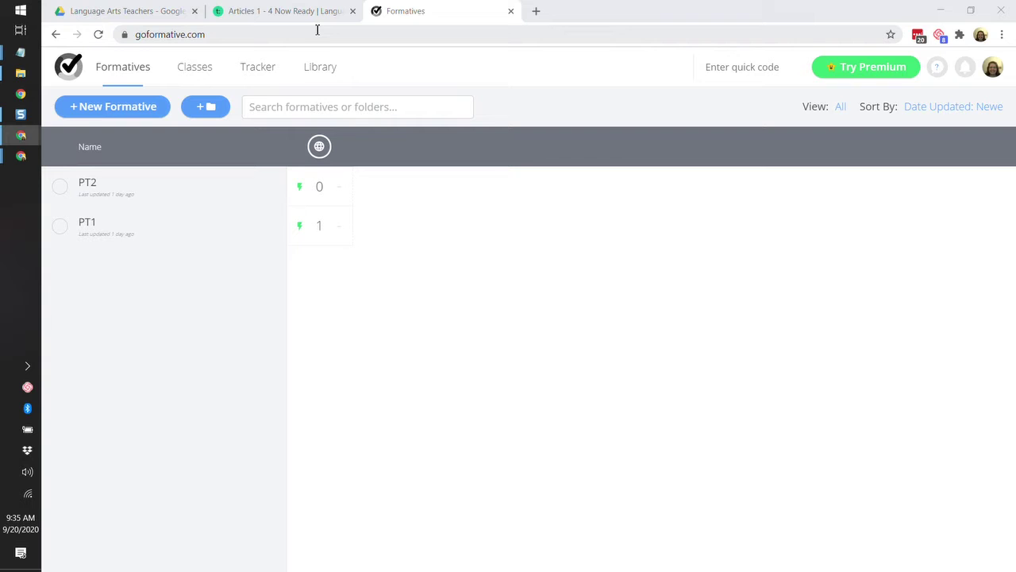
- Look over the article PDFs in the Articles 1 - 4 lecture and the files in the Language Arts Teachers Drive folder
left_click(267, 17)
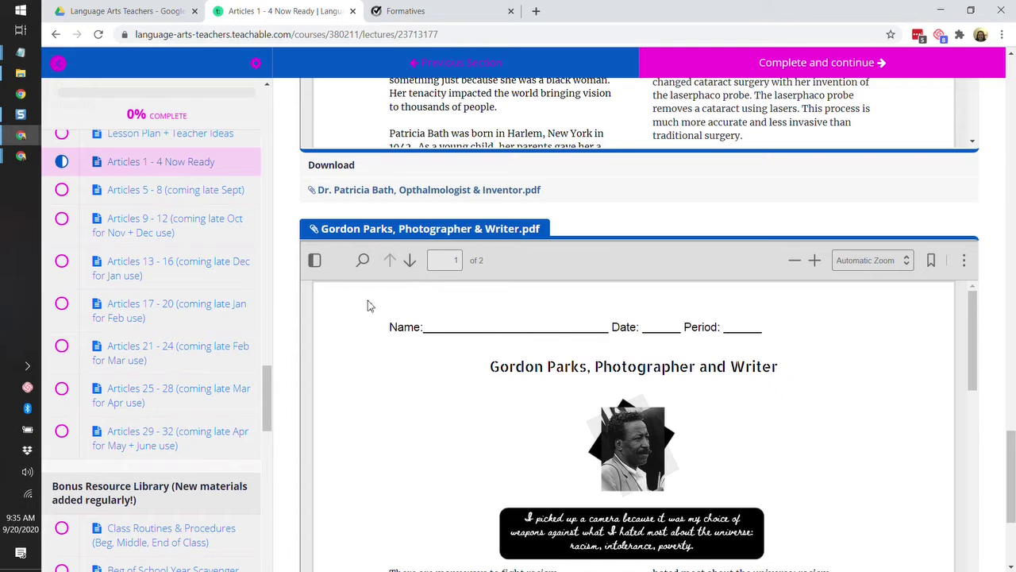
scroll(182, 240, "up", 2)
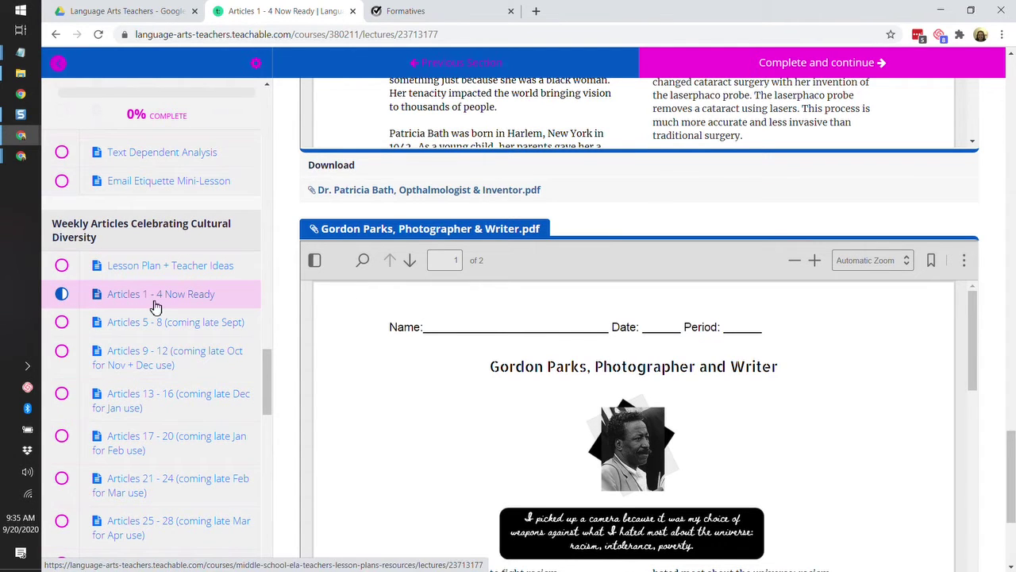
scroll(444, 270, "up", 4)
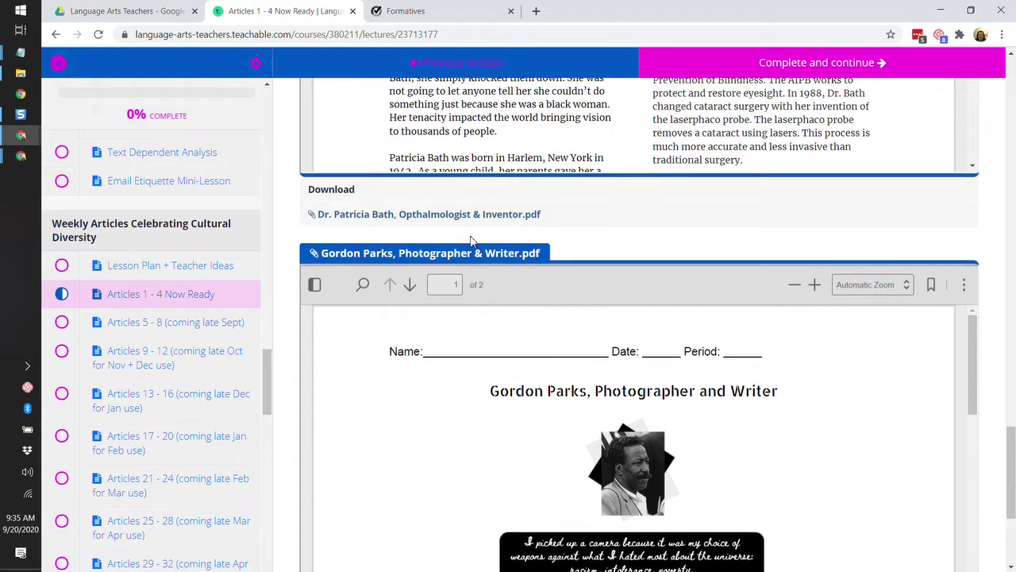
scroll(470, 241, "up", 2)
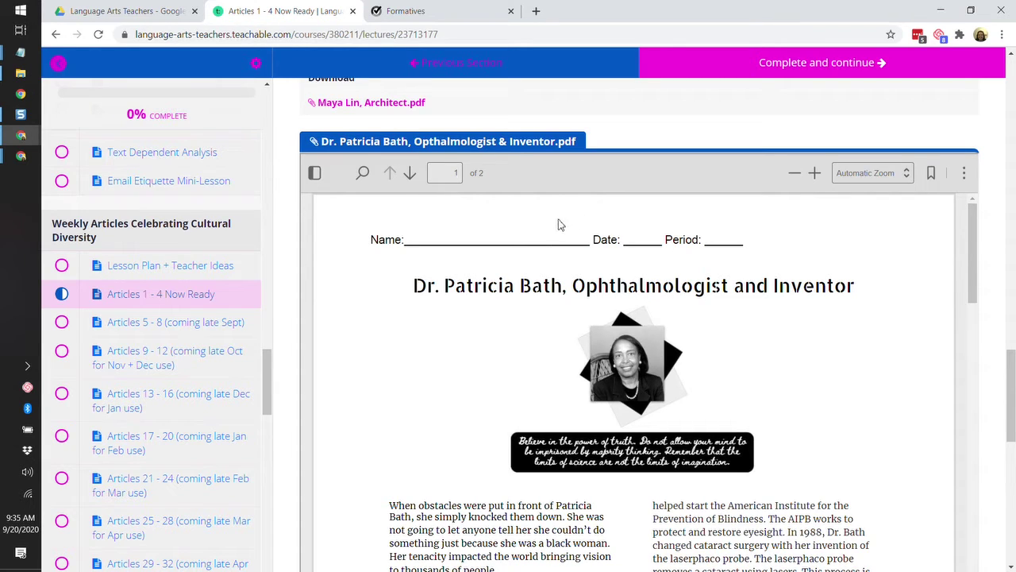
left_click(135, 14)
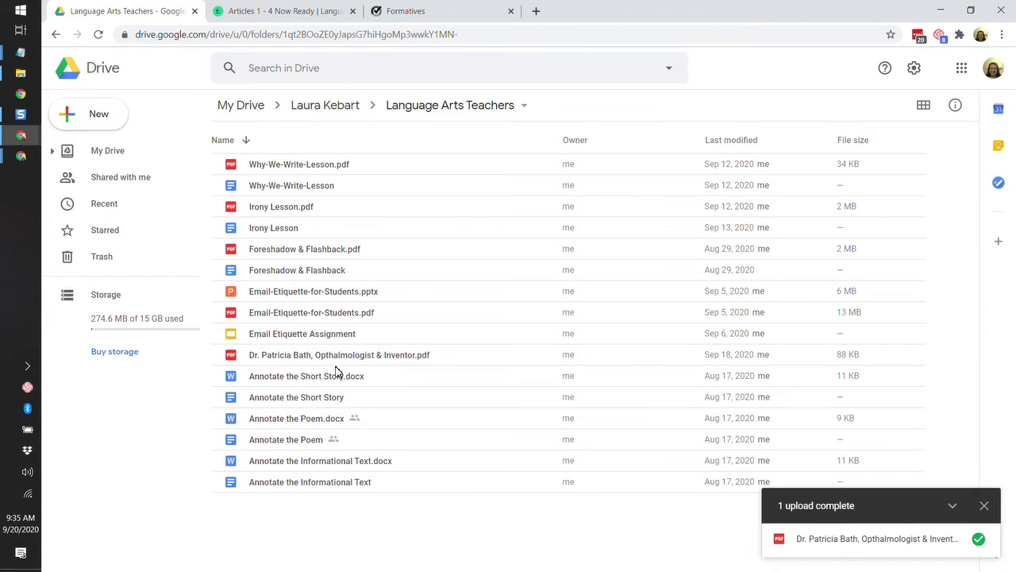
- Switch to Formative and create a new formative titled "Dr Patricia Bath"
left_click(404, 17)
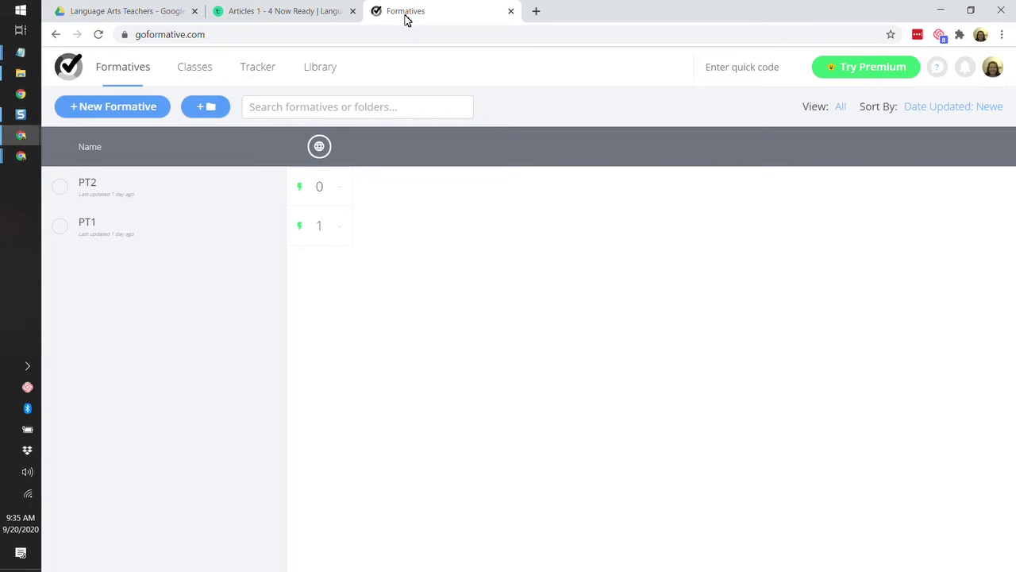
left_click(113, 107)
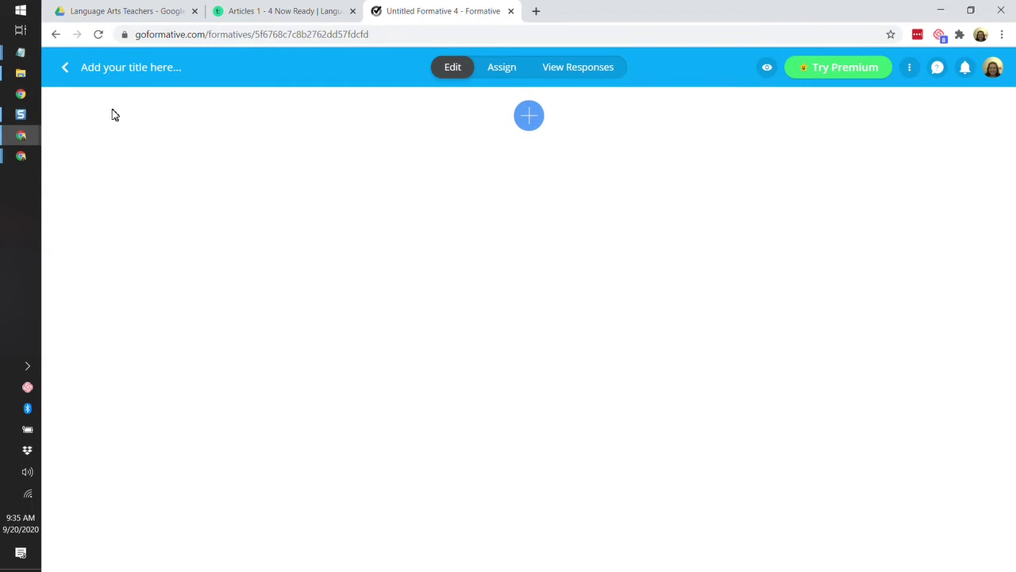
left_click(126, 70)
type("Dr Patricia Bath")
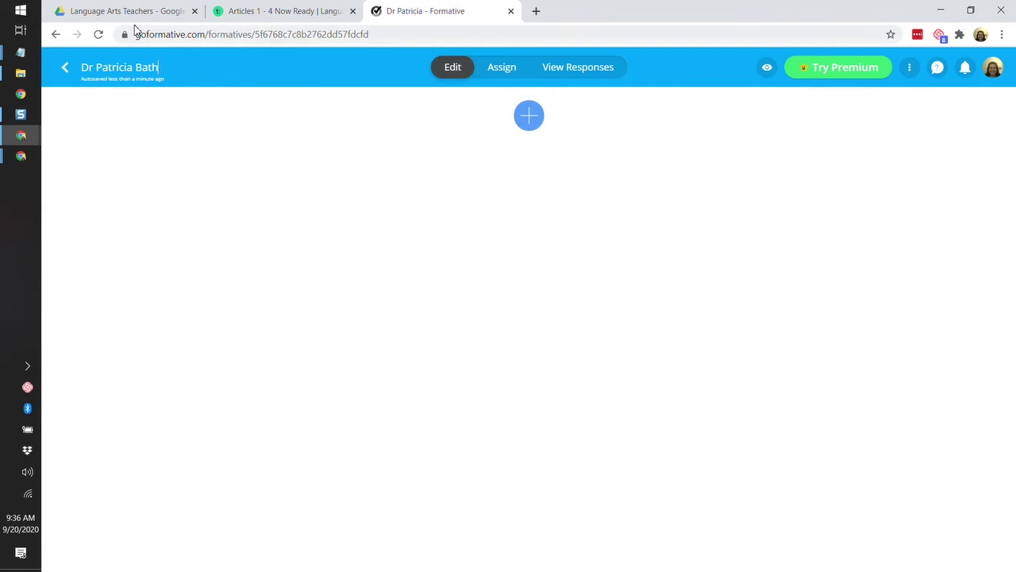
- Add the "Dr. Patricia Bath, Opthalmologist & Inventor" PDF from Google Drive to the formative as enhanced content
left_click(129, 10)
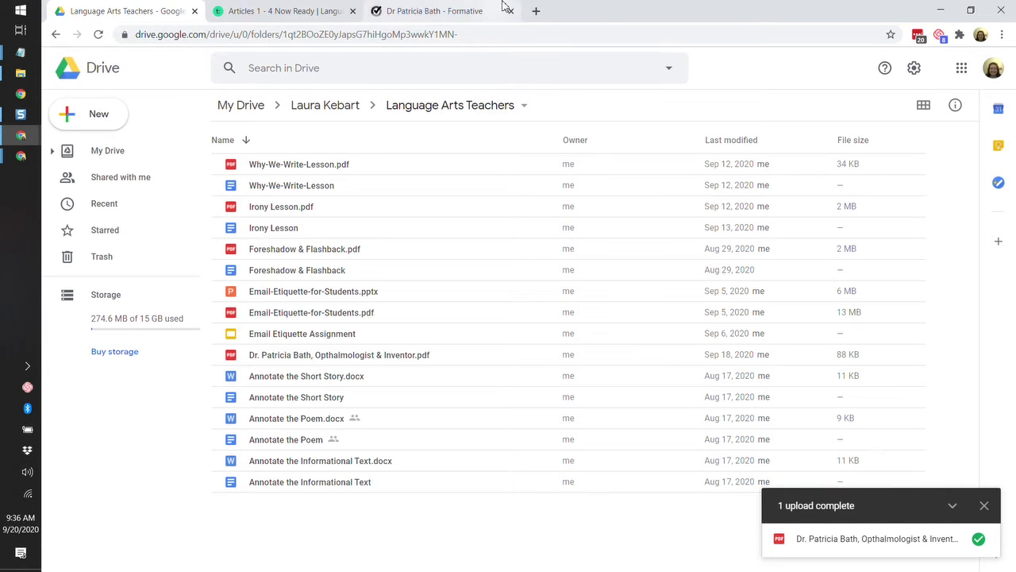
left_click(434, 20)
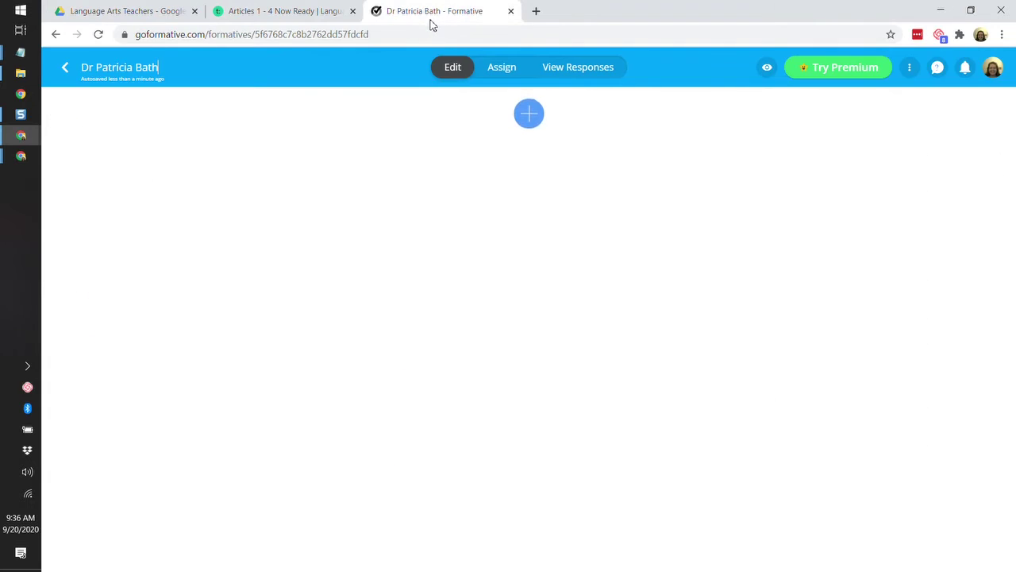
left_click(529, 118)
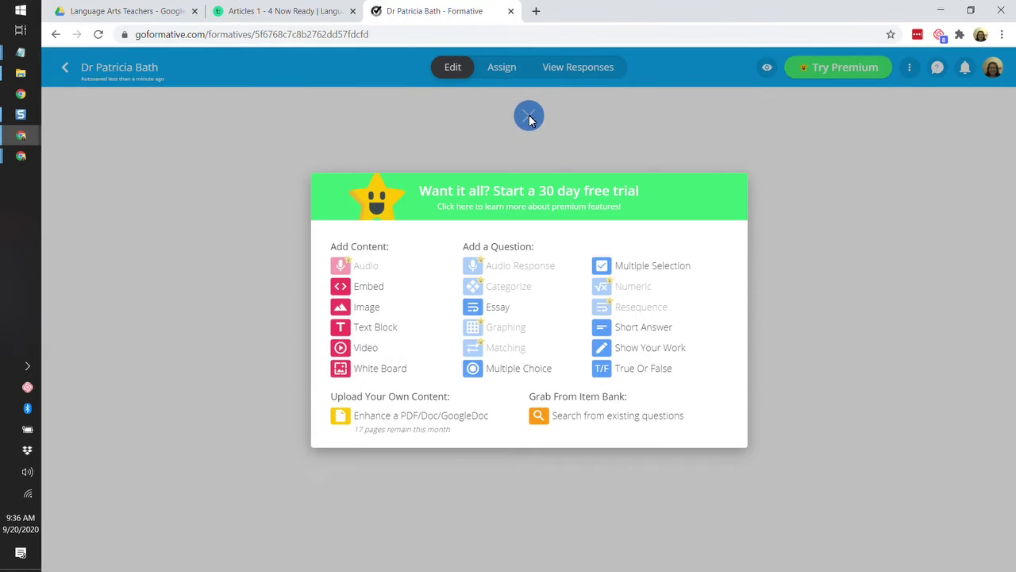
left_click(383, 421)
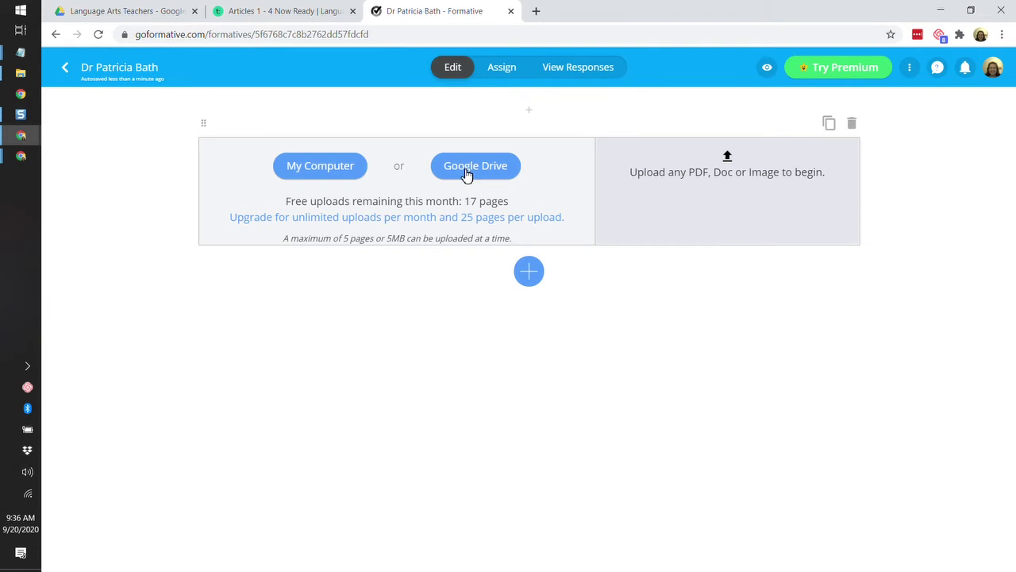
left_click(467, 168)
left_click(466, 316)
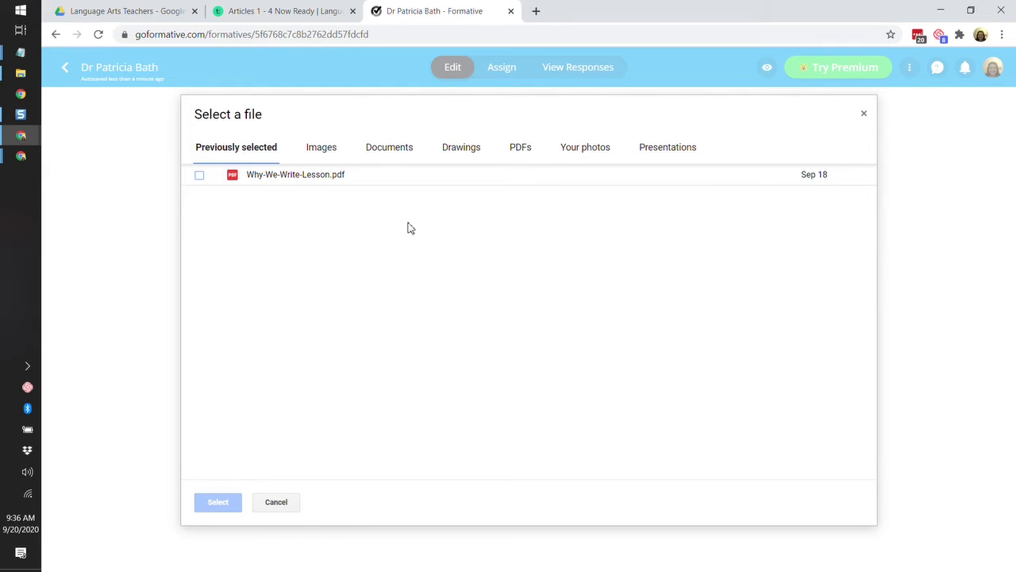
double_click(280, 173)
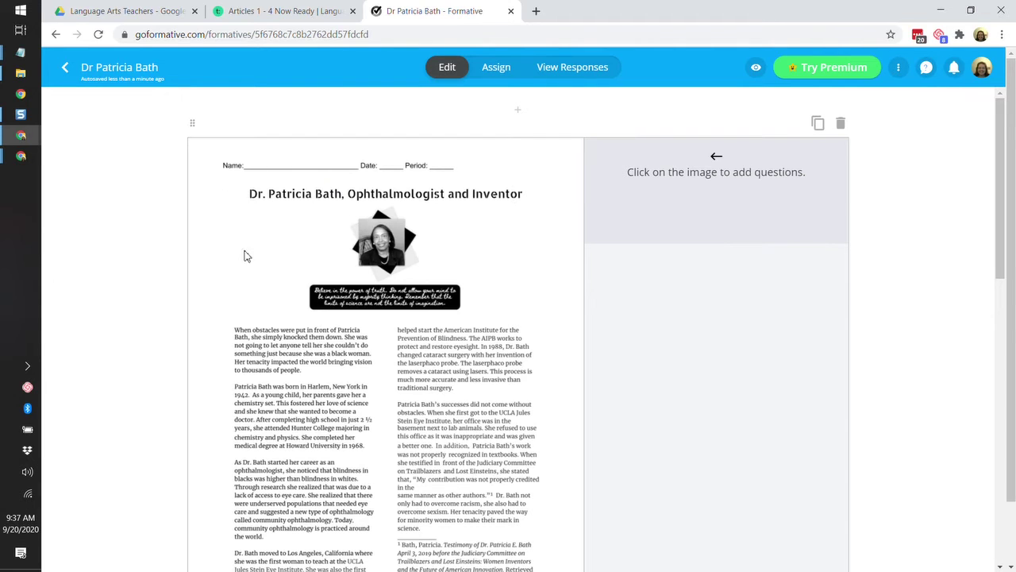
- Place a multiple choice question on the Period blank of the article's first page
scroll(518, 274, "down", 3)
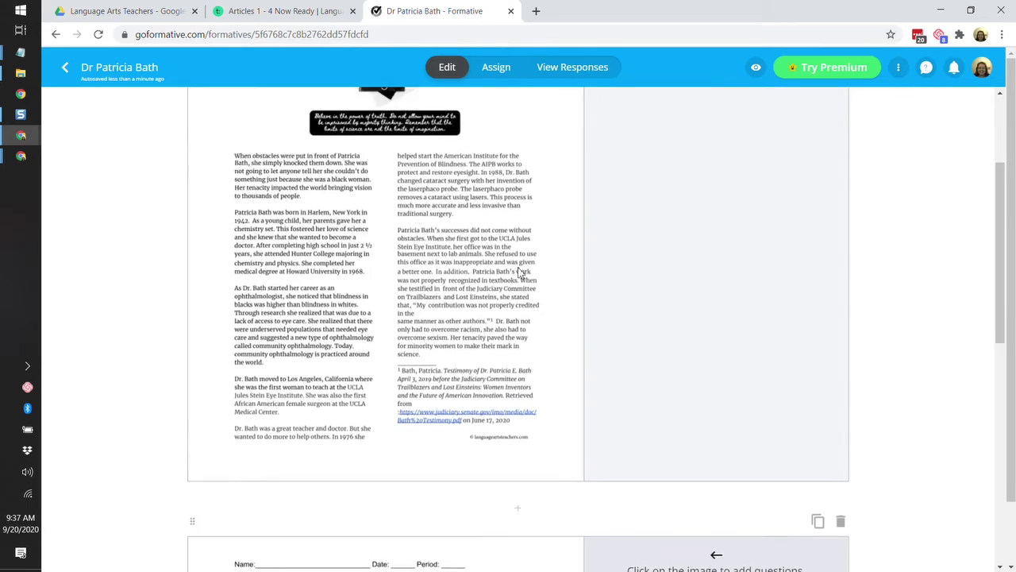
scroll(421, 357, "down", 3)
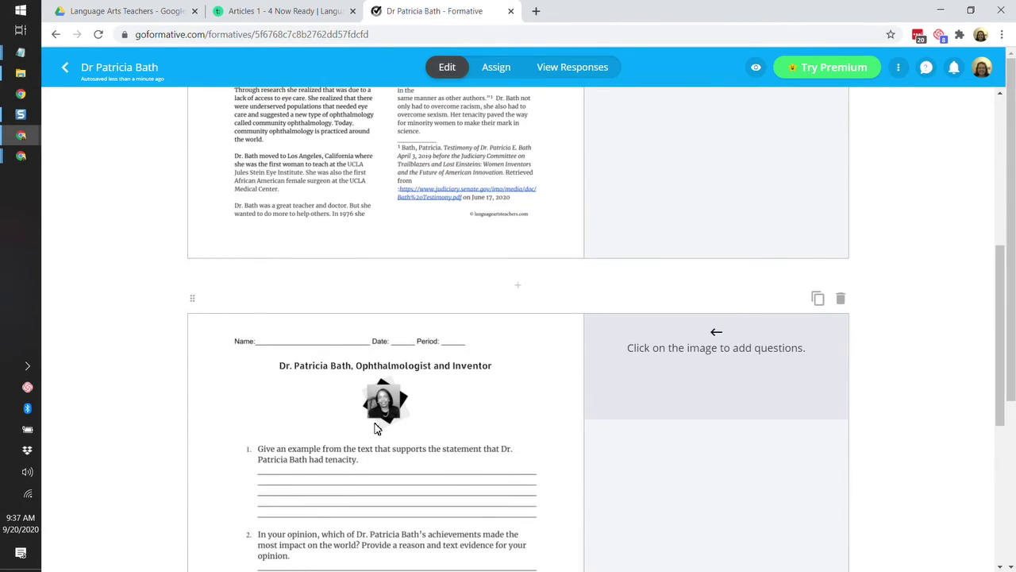
scroll(377, 429, "up", 6)
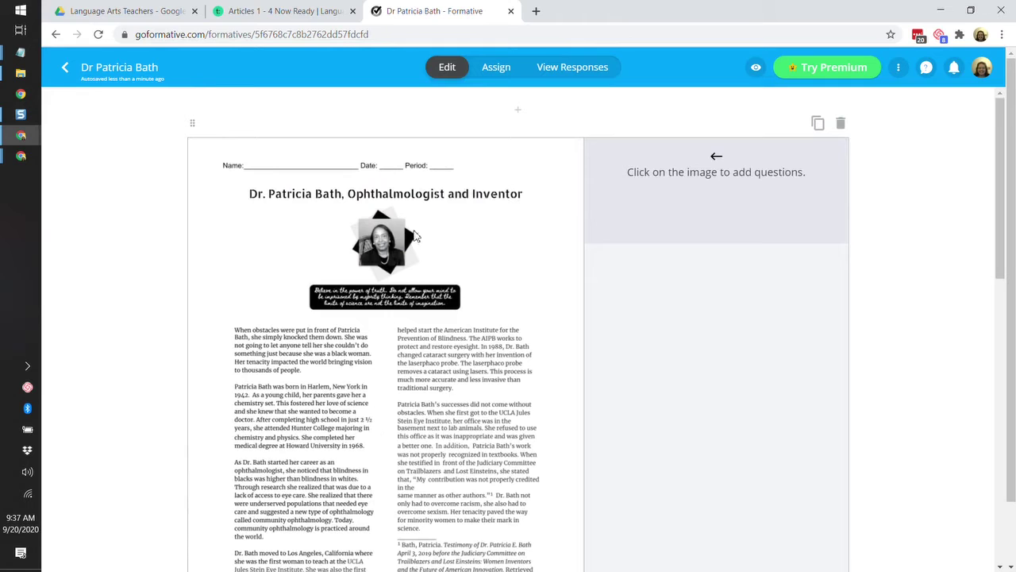
left_click(442, 168)
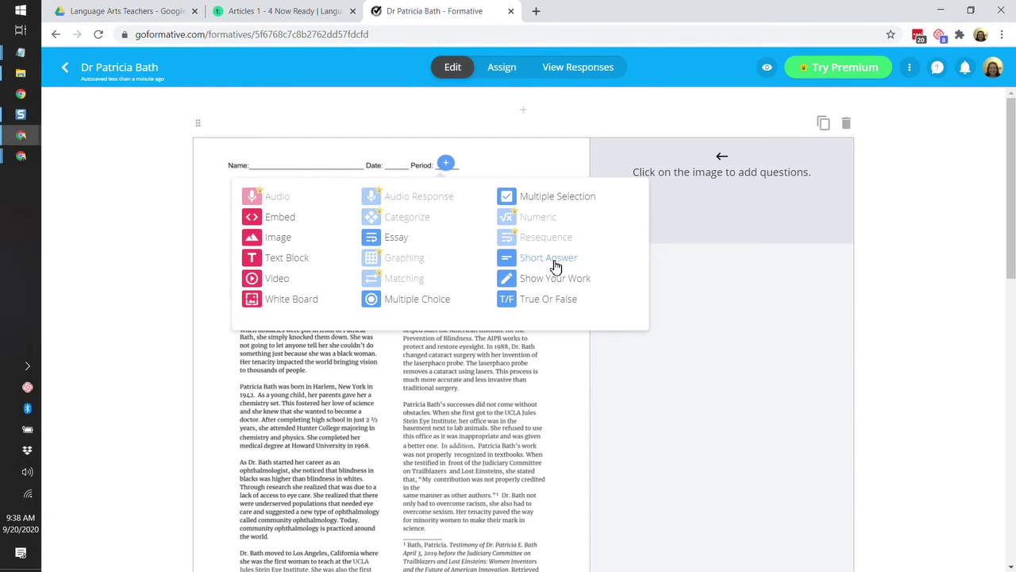
left_click(431, 302)
- Fill in the multiple choice question's answer options as 1, 2, 3, 4, 5 and 6
left_click(687, 265)
type("1")
left_click(681, 292)
type("2")
left_click(680, 327)
type("3")
left_click(664, 364)
type("4")
left_click(669, 395)
type("5")
left_click(675, 433)
type("6")
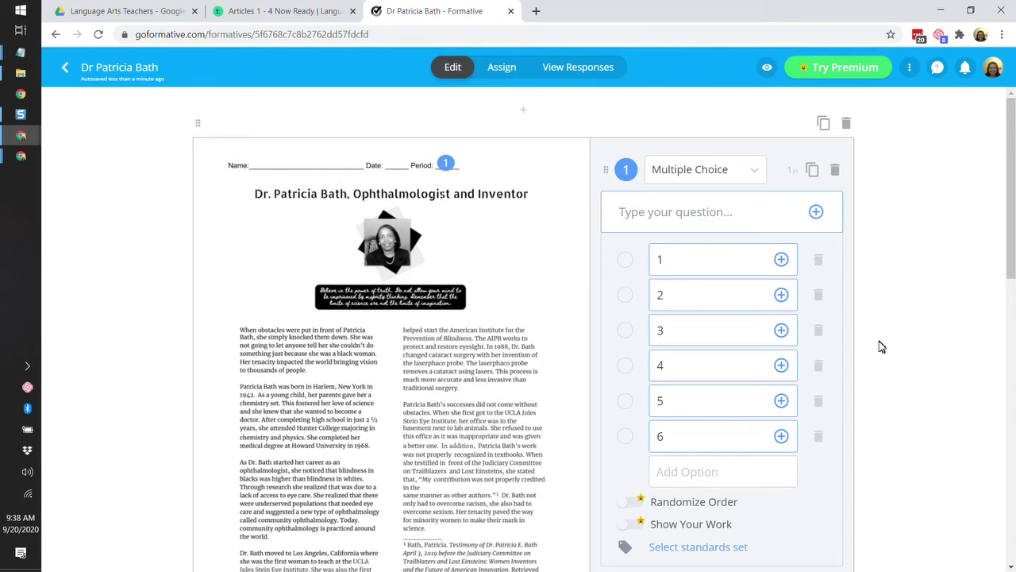
- Place a short answer question on the answer lines of worksheet question 1 on the second page
scroll(820, 298, "down", 5)
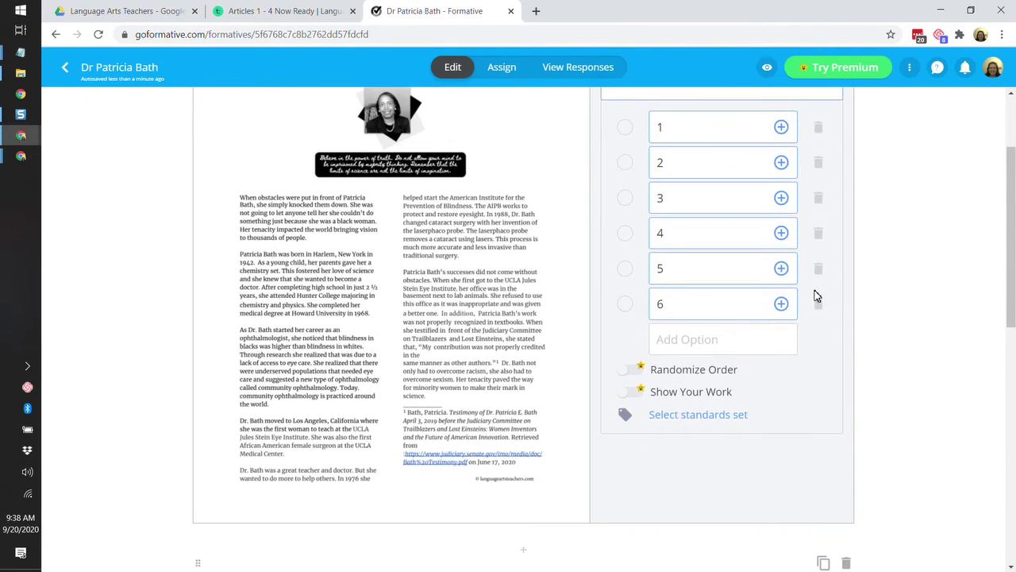
scroll(818, 296, "down", 3)
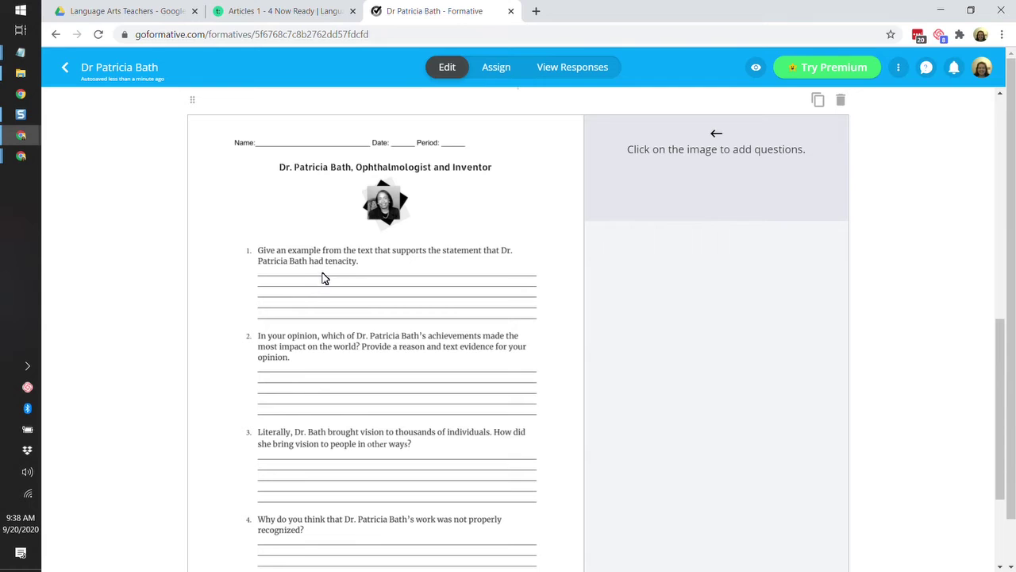
left_click(267, 289)
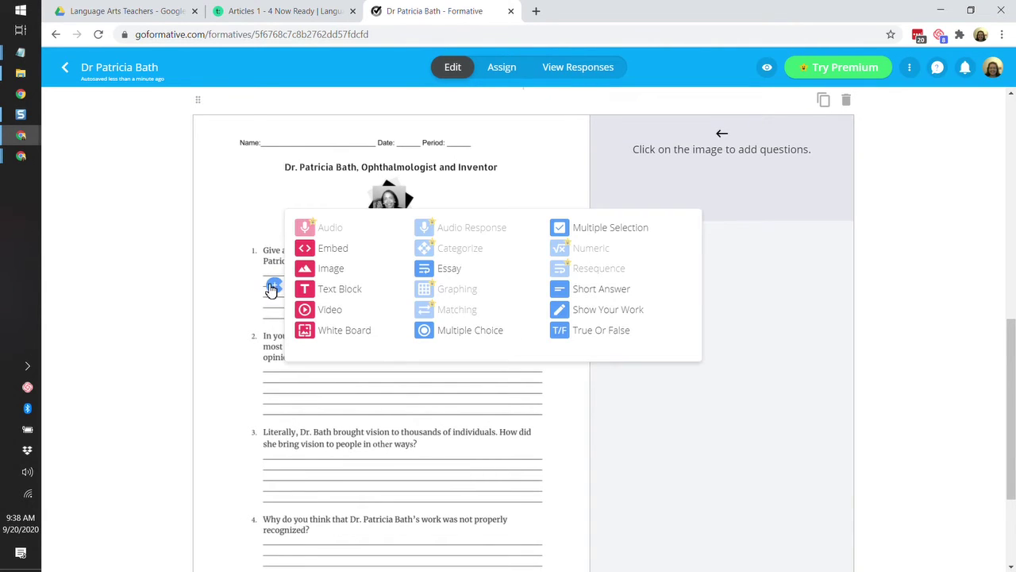
left_click(612, 290)
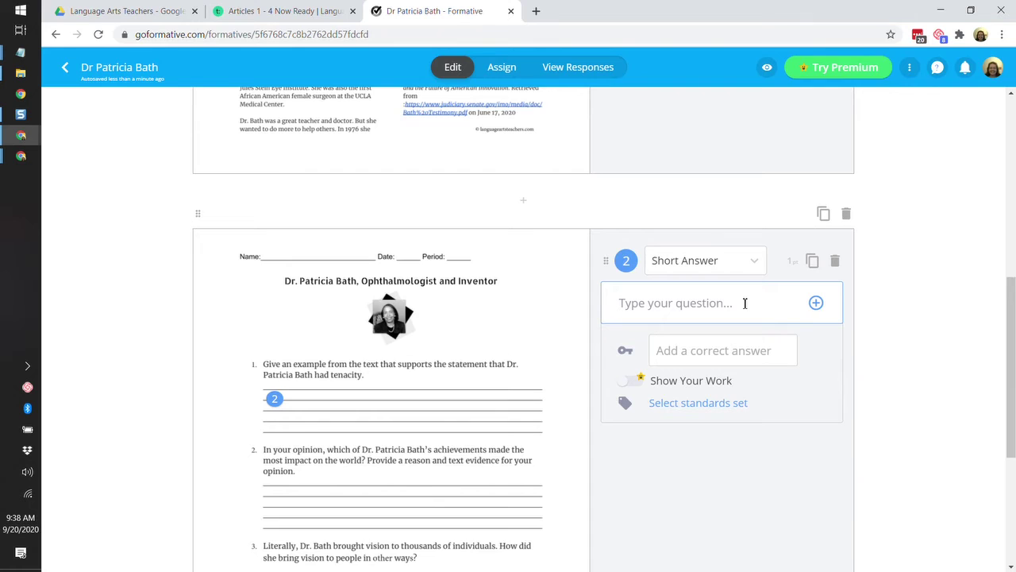
- Place short answer questions on the answer lines of worksheet questions 2, 3 and 4
scroll(744, 303, "down", 1)
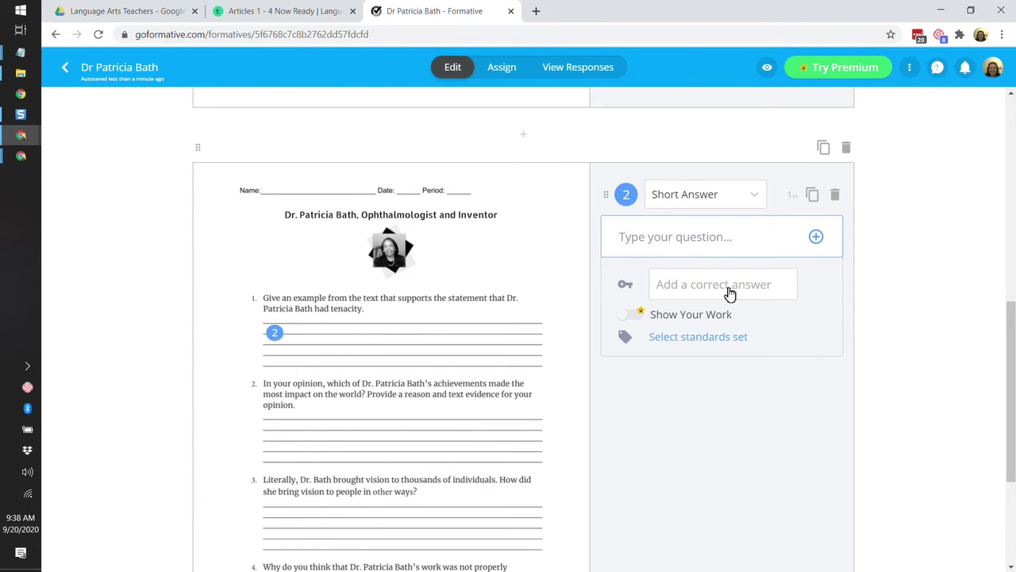
scroll(548, 302, "down", 1)
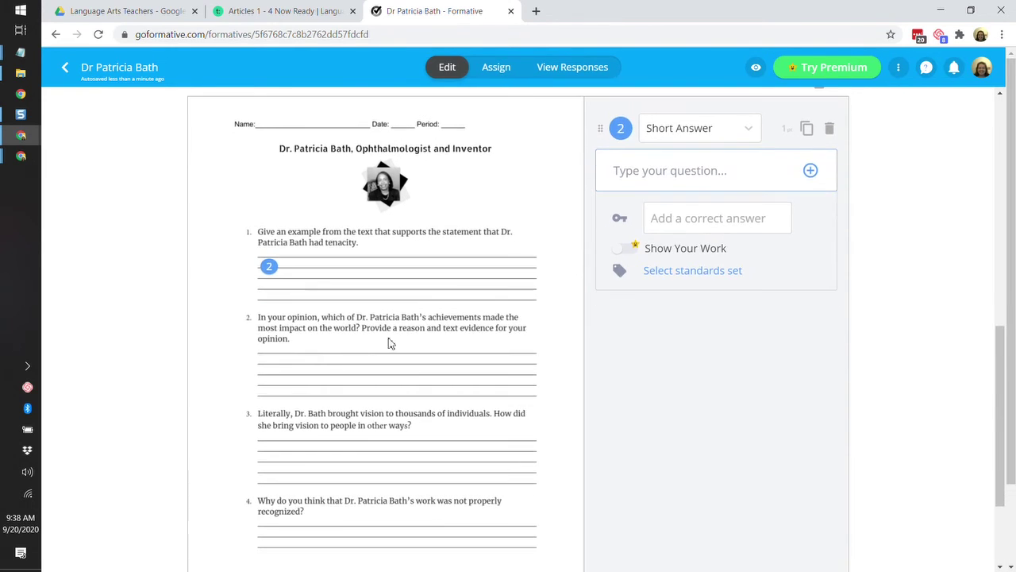
left_click(268, 365)
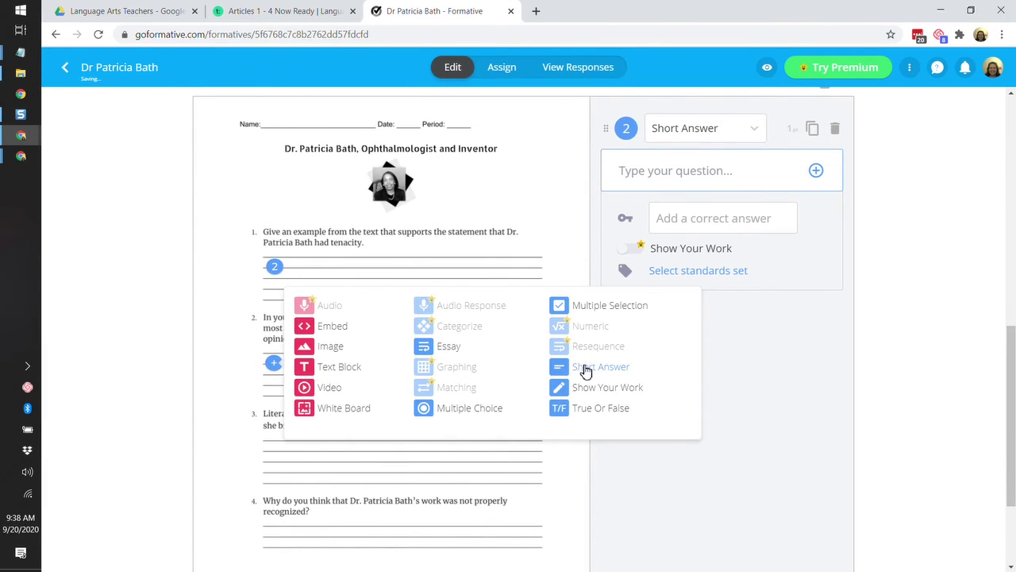
left_click(585, 369)
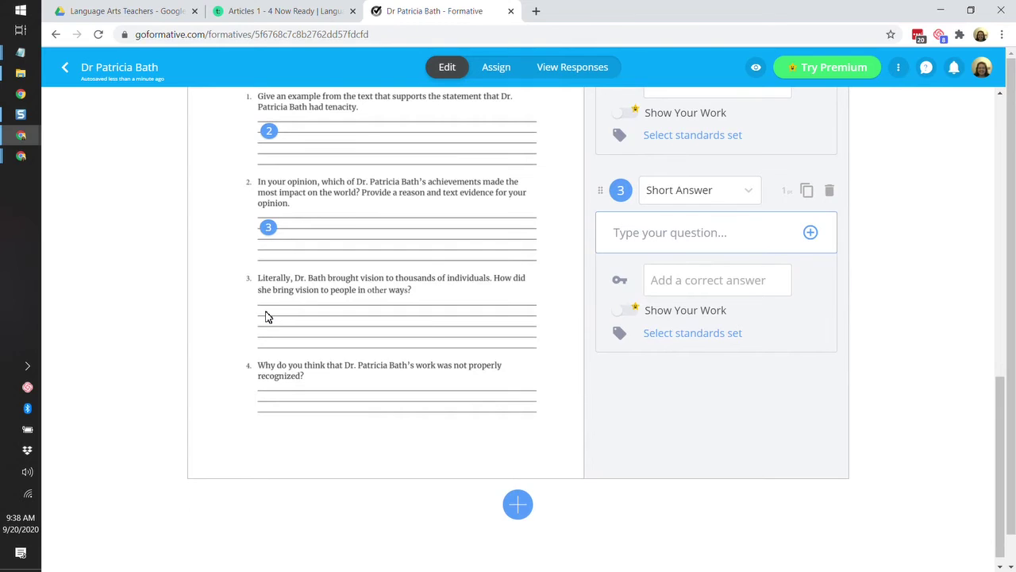
left_click(267, 316)
left_click(591, 325)
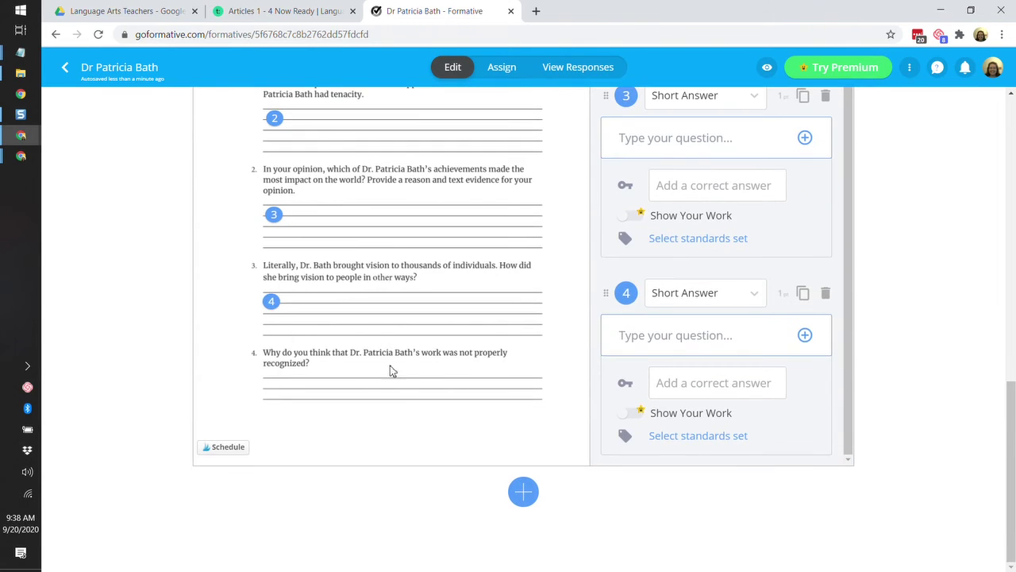
left_click(268, 387)
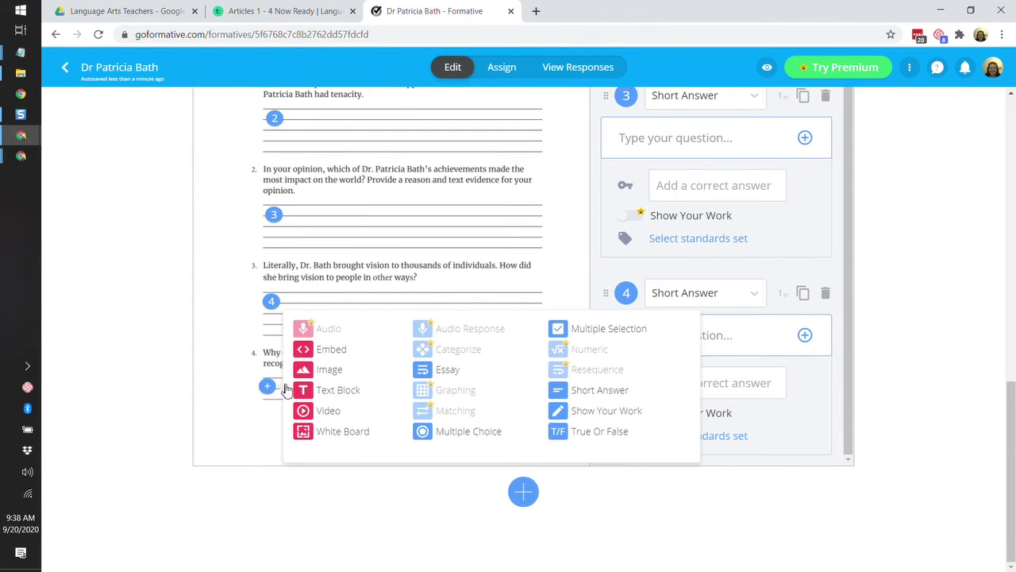
left_click(588, 391)
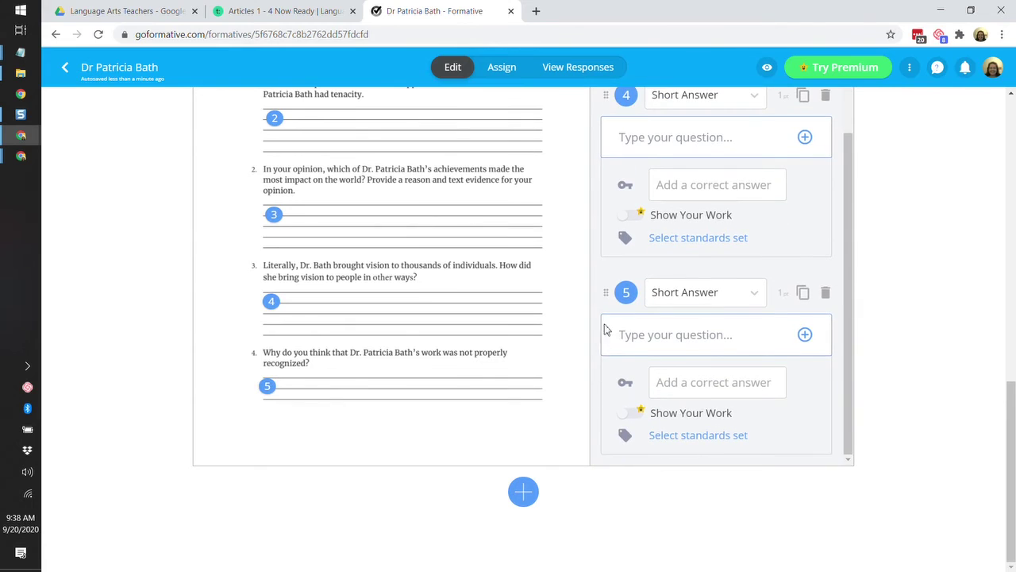
scroll(717, 254, "up", 3)
scroll(767, 222, "up", 3)
scroll(343, 407, "down", 3)
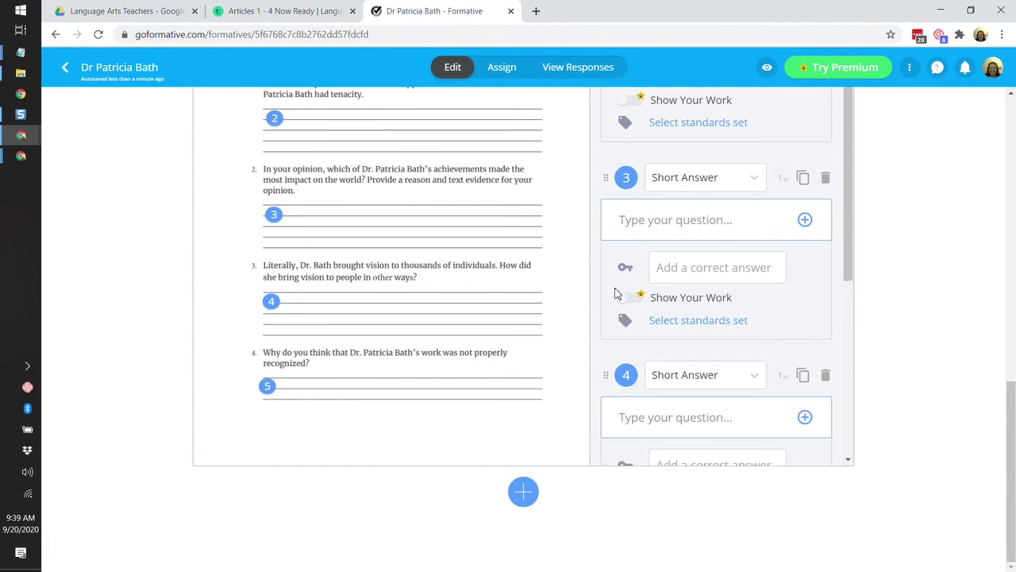
scroll(301, 453, "up", 1)
scroll(310, 449, "down", 1)
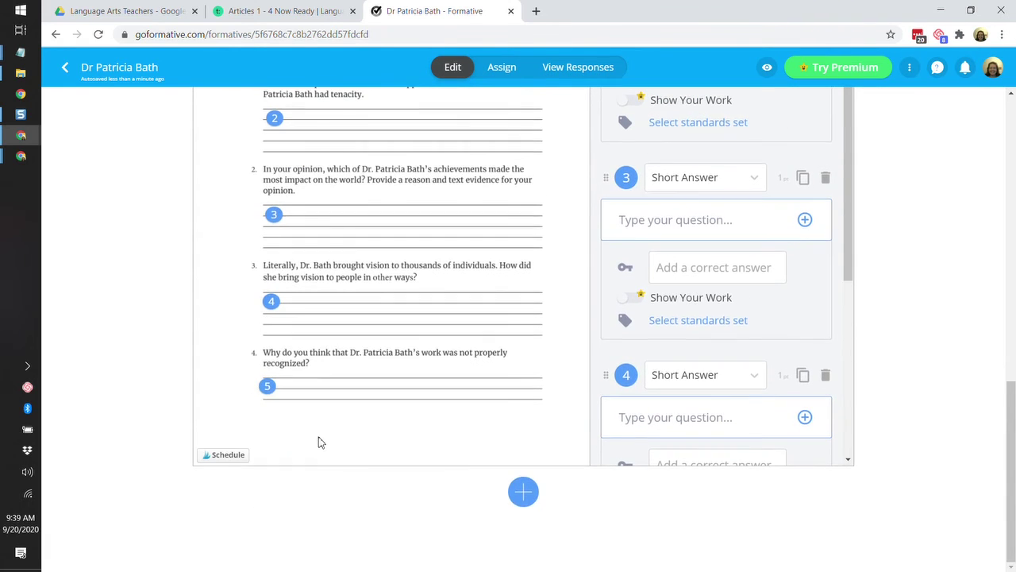
- Add a text block below worksheet question 4 reading "After you submit your assignment, read your novel of choice."
left_click(272, 432)
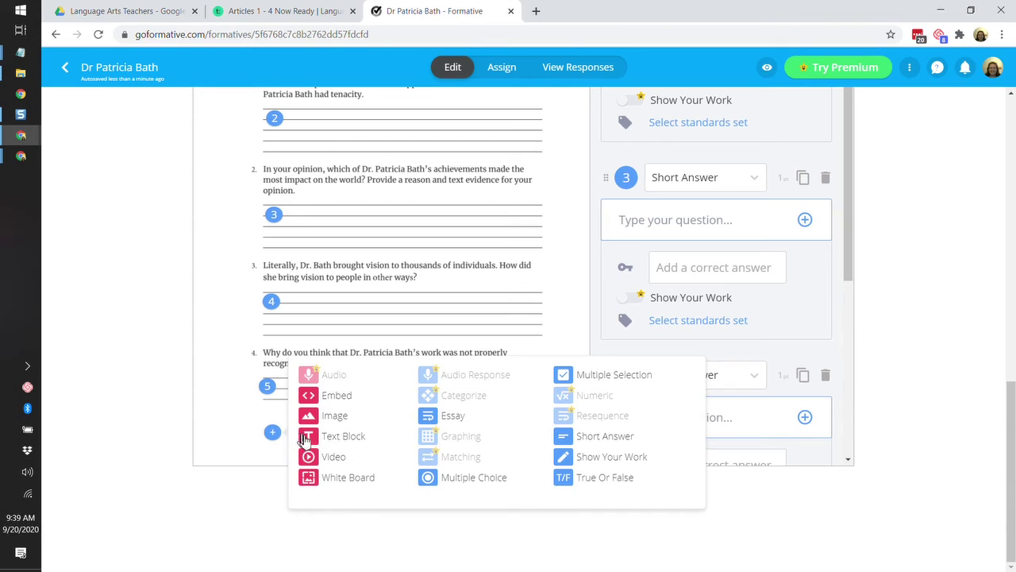
left_click(342, 436)
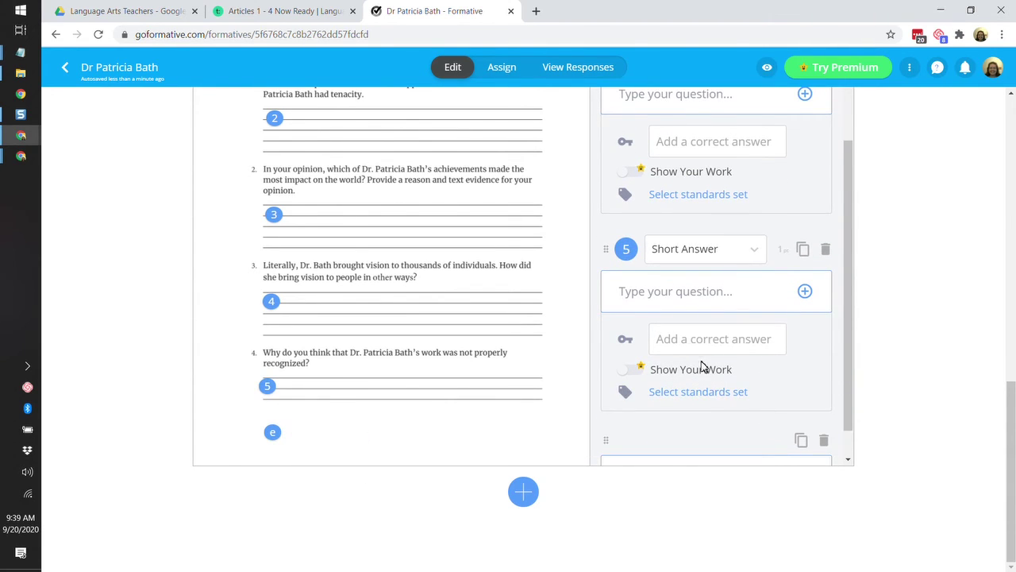
scroll(702, 366, "down", 1)
left_click(674, 439)
type("After")
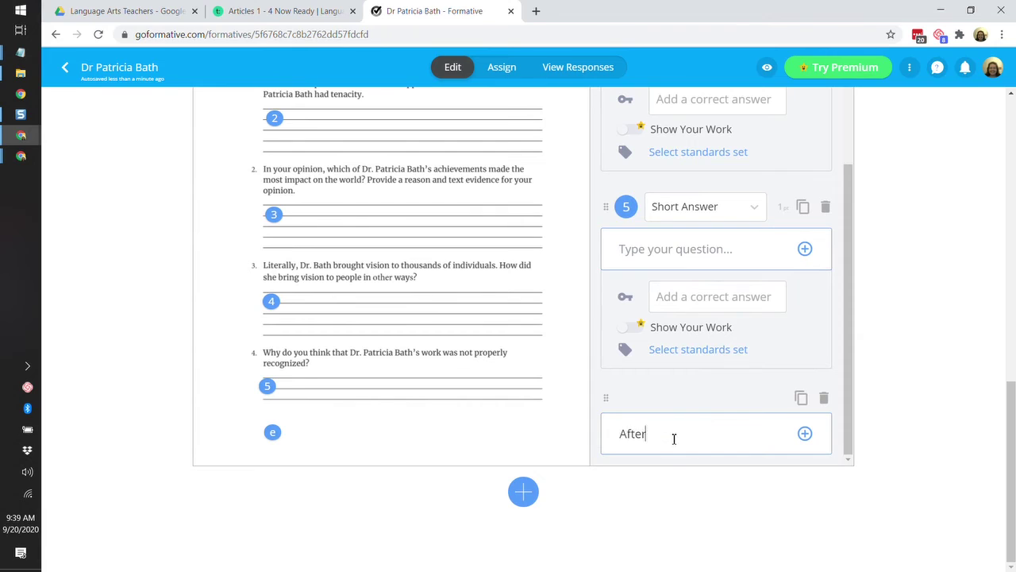
type(" you gubmit")
key("BackSpace")
key("BackSpace")
type("it your assignment,")
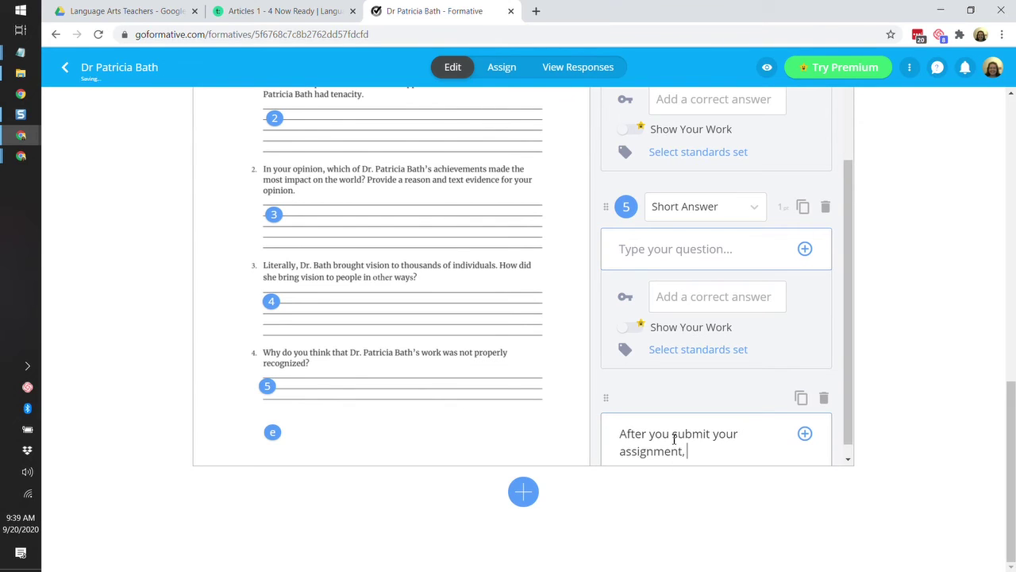
type(" read your novel of")
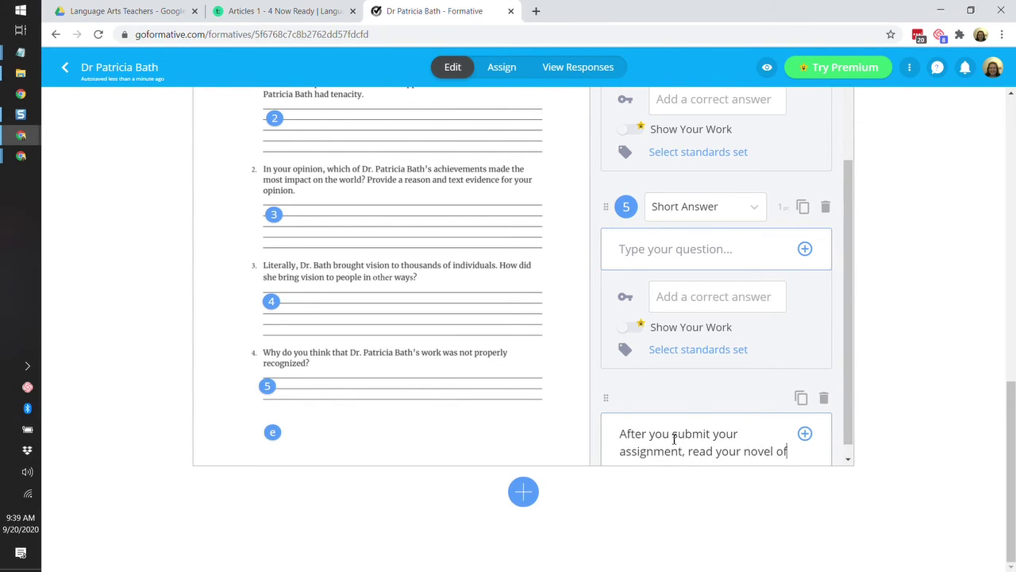
type(" choice.")
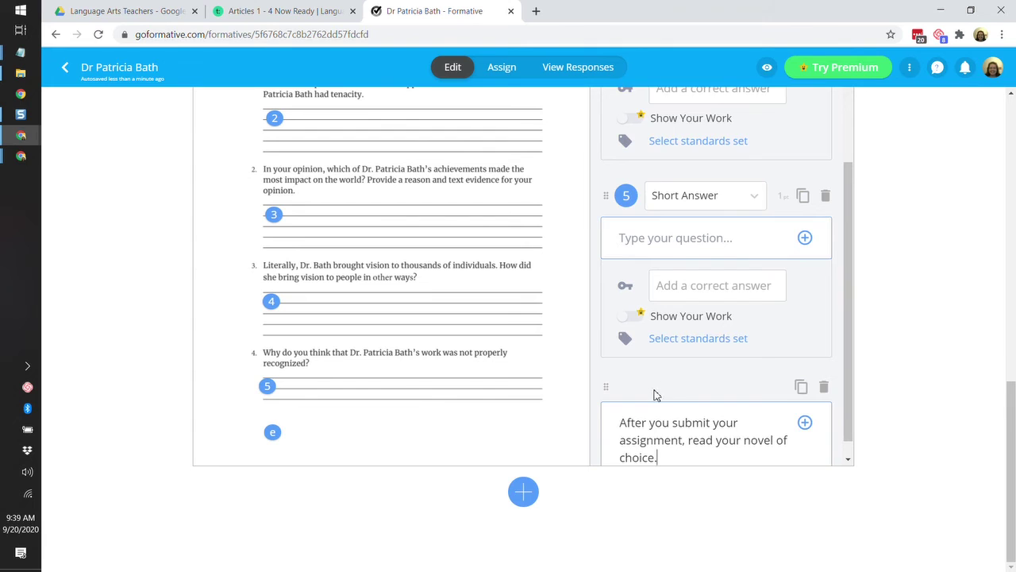
scroll(663, 389, "down", 1)
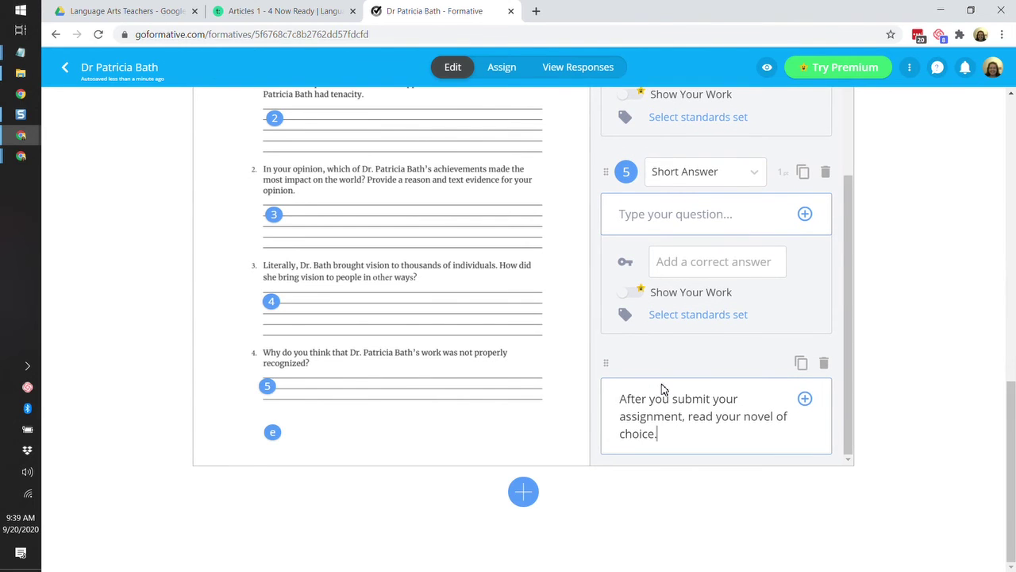
- Assign the Dr Patricia Bath formative to Guest Students and dismiss the join instructions
scroll(770, 326, "up", 4)
scroll(902, 322, "up", 3)
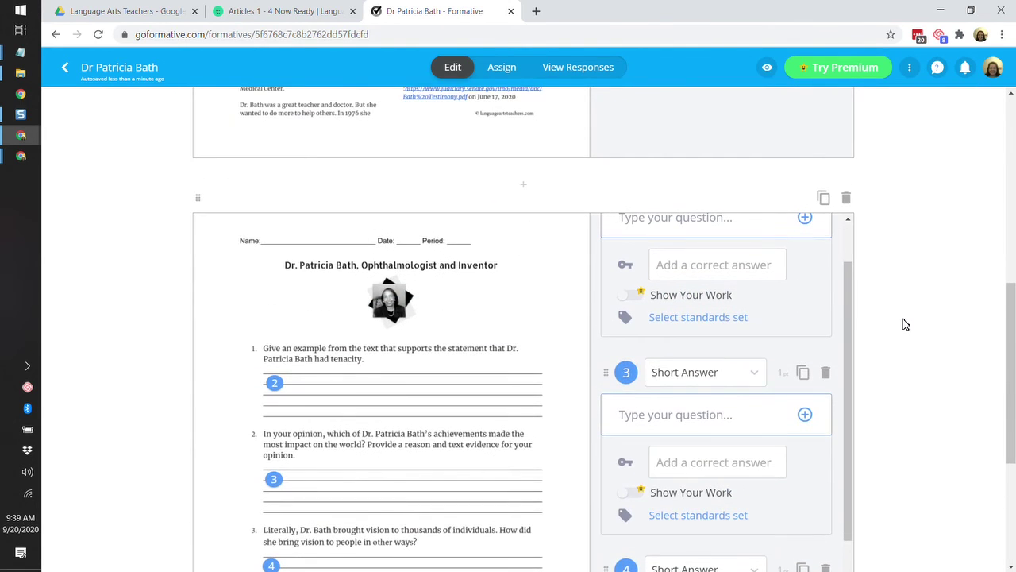
scroll(903, 322, "up", 10)
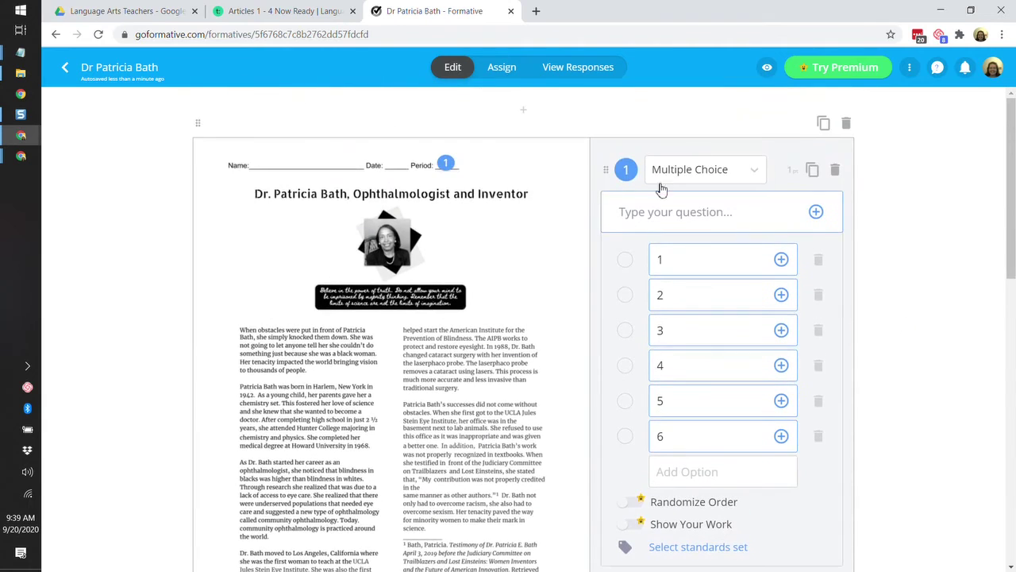
left_click(502, 71)
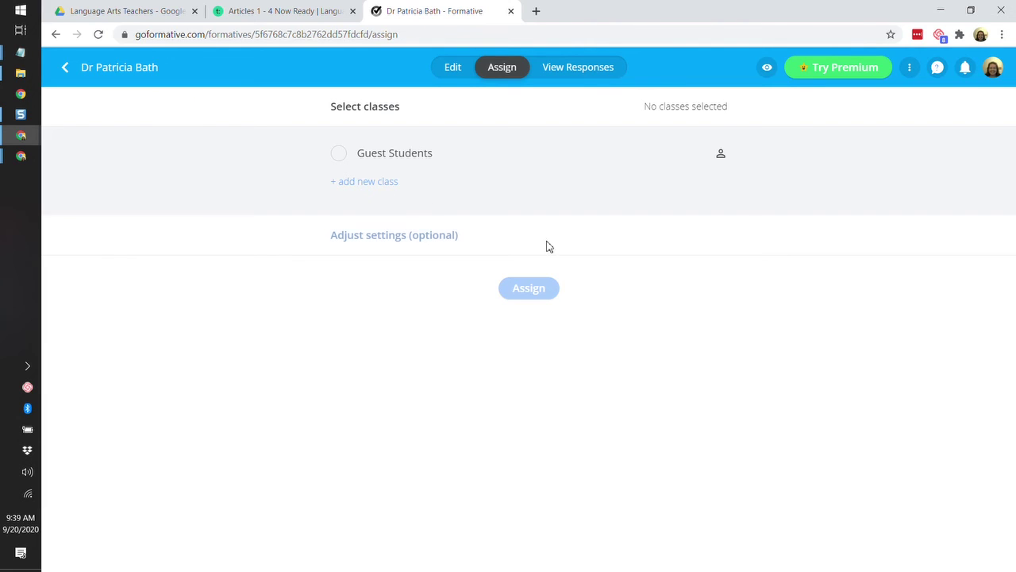
left_click(337, 155)
left_click(537, 294)
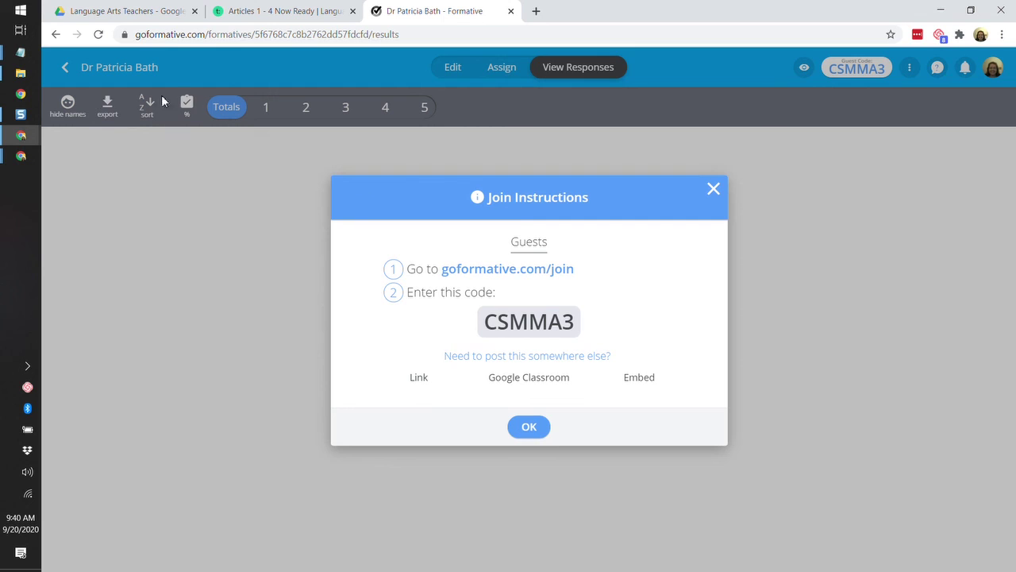
left_click(519, 427)
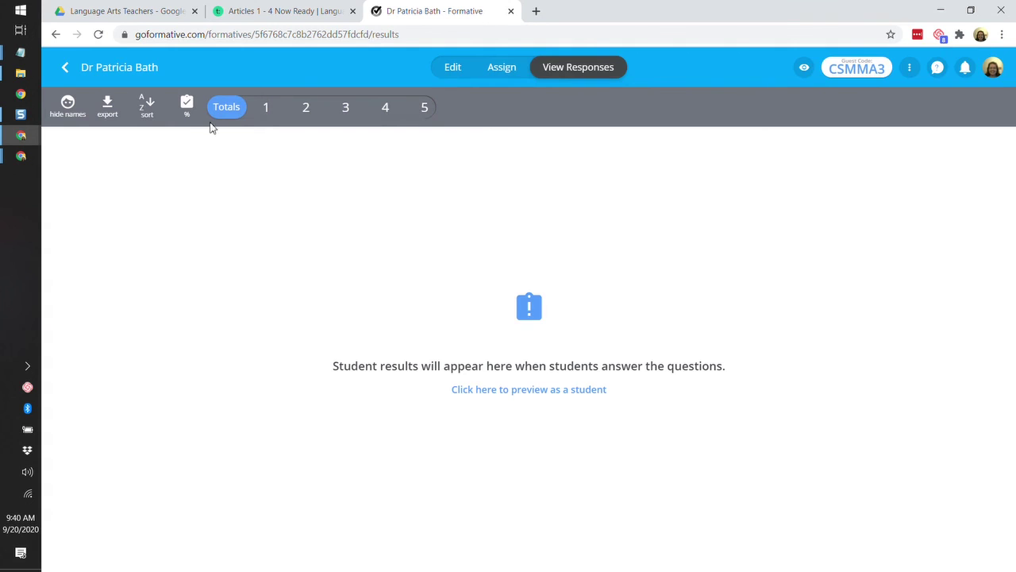
- Return to the list of formatives and open PT1 to look over its worksheet and questions
left_click(67, 69)
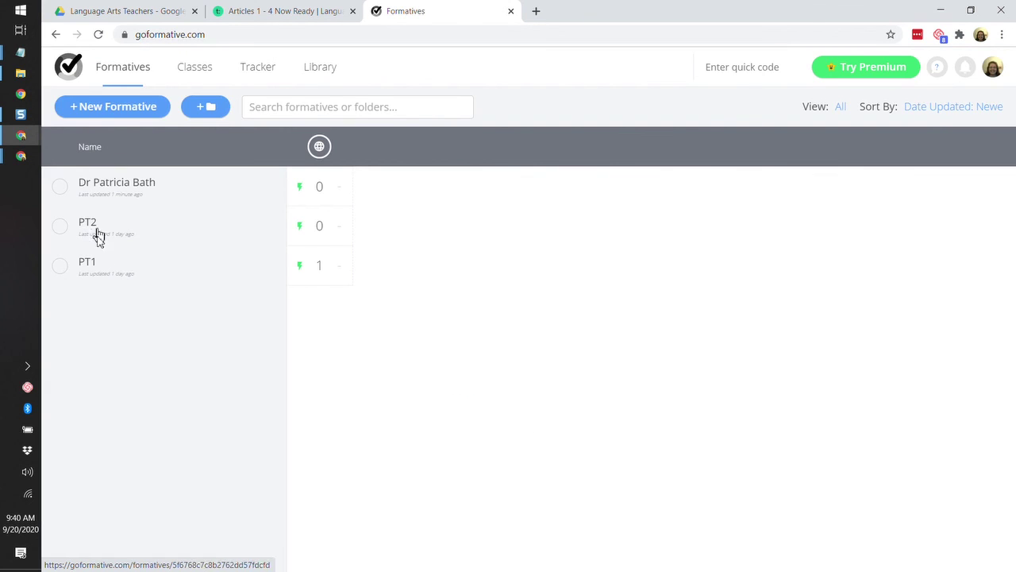
left_click(88, 263)
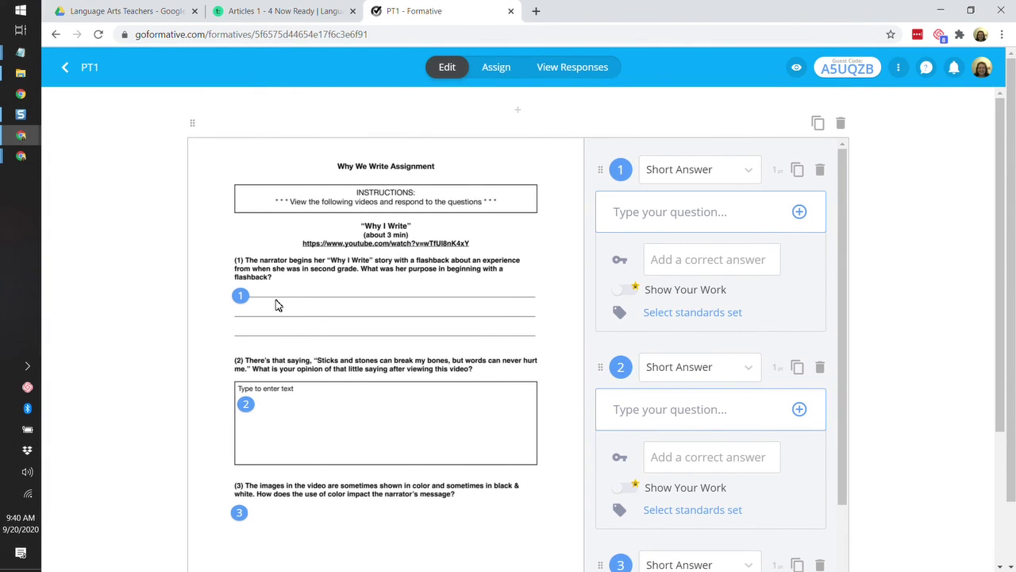
scroll(291, 308, "down", 3)
scroll(291, 308, "up", 3)
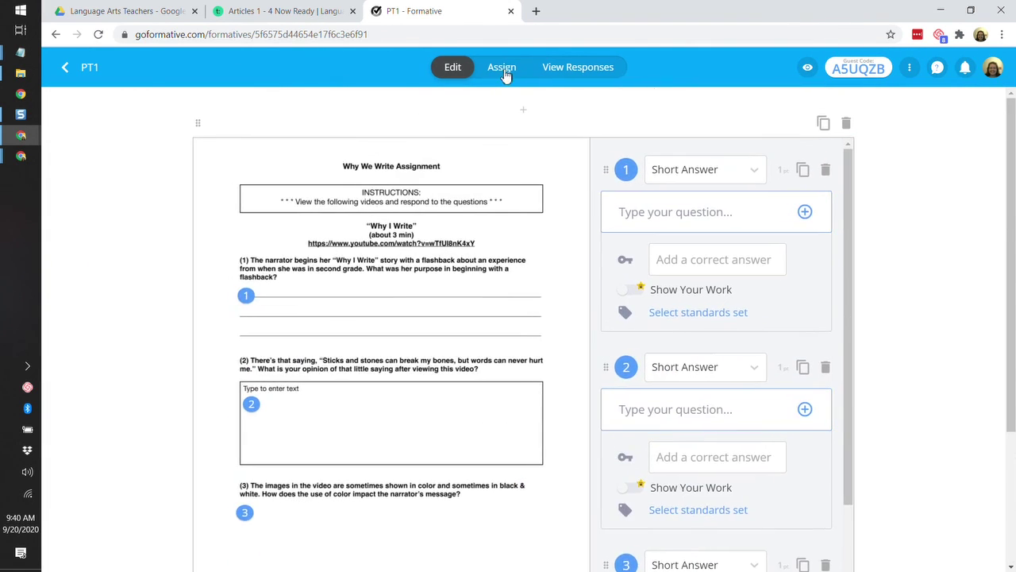
- View the guest student's responses to PT1 questions 1, 2 and 3 in the detailed grading view
left_click(578, 68)
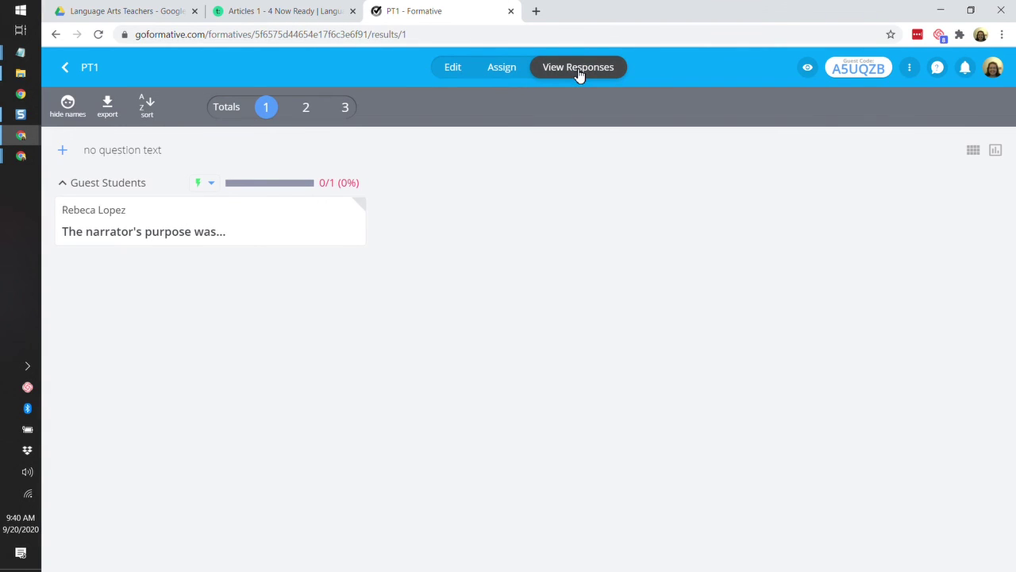
left_click(104, 232)
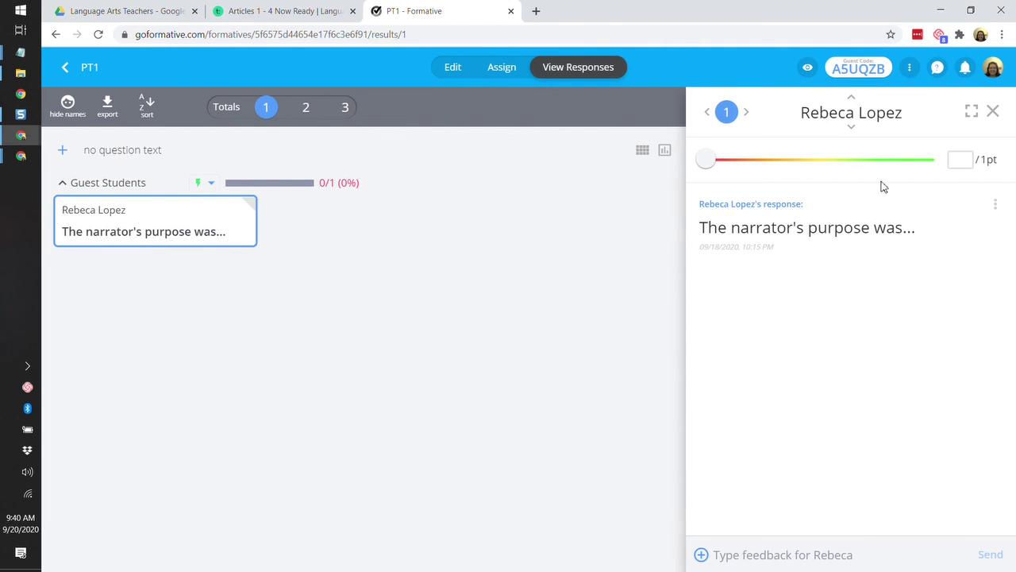
left_click(747, 115)
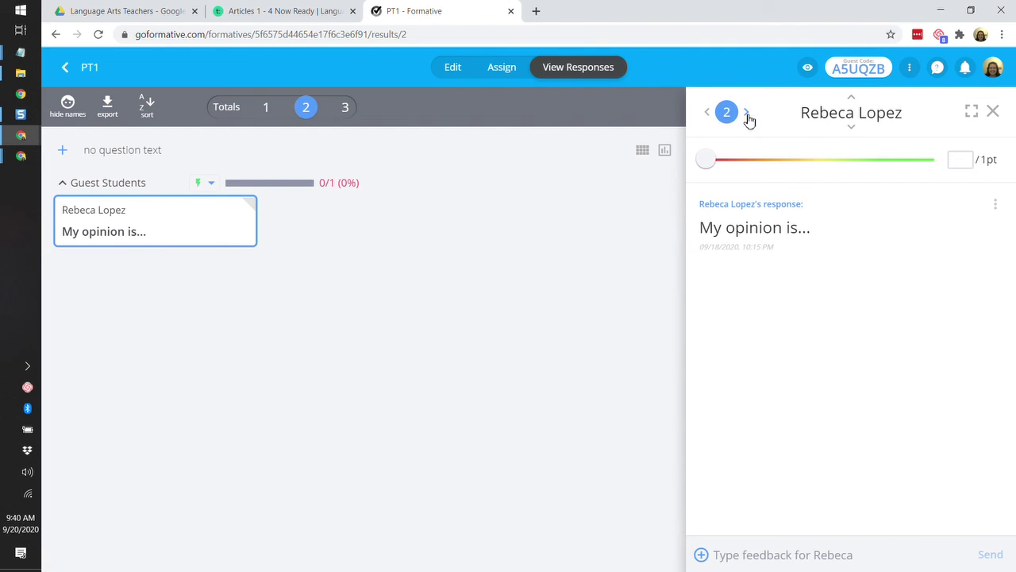
left_click(747, 114)
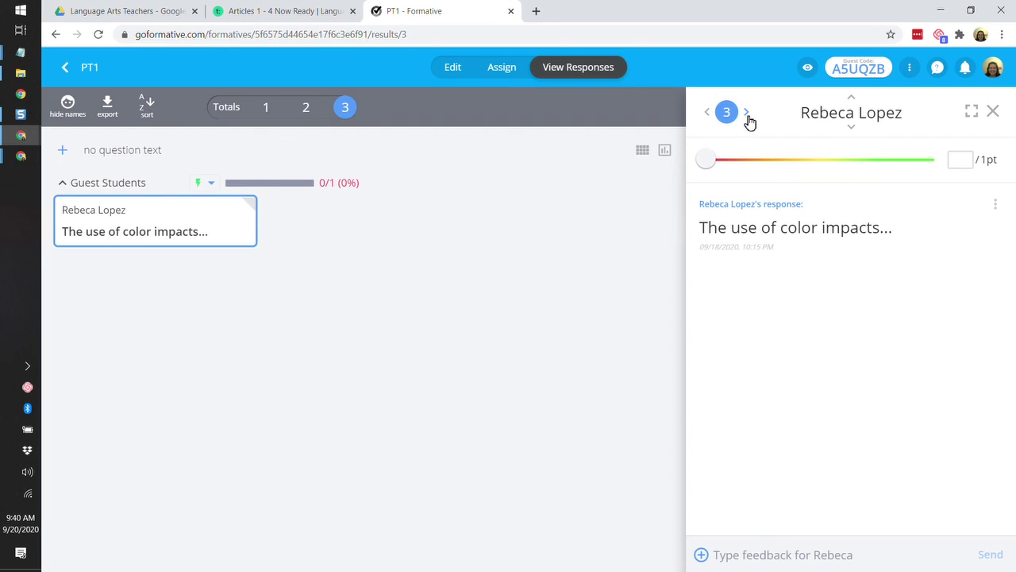